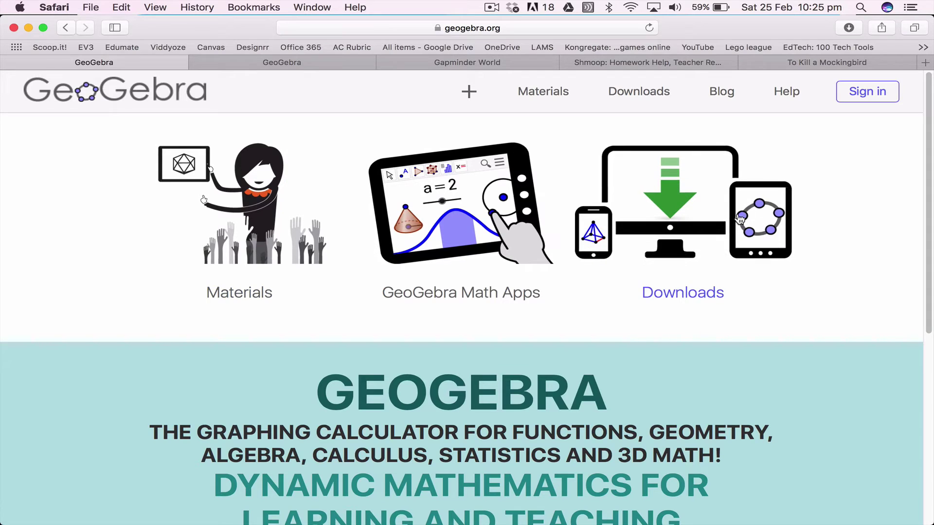
{"action": "left_click", "coordinate": [470, 95]}
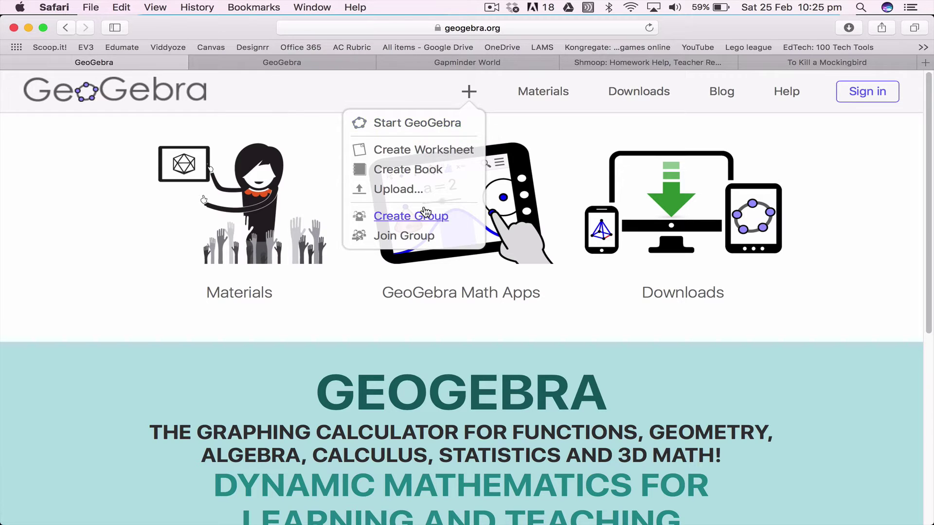
{"action": "left_click", "coordinate": [257, 99]}
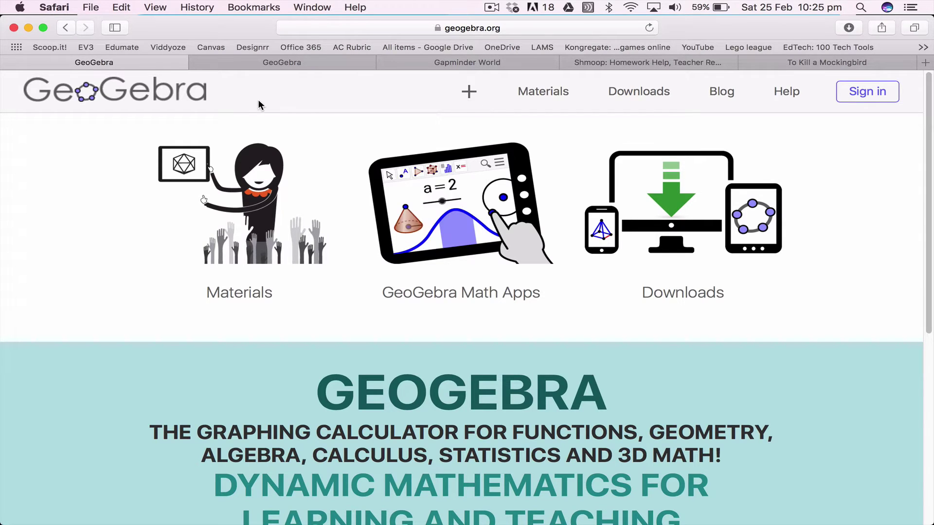
Switch to the GeoGebra graphing calculator page and plot the line y = x.
{"action": "left_click", "coordinate": [287, 63]}
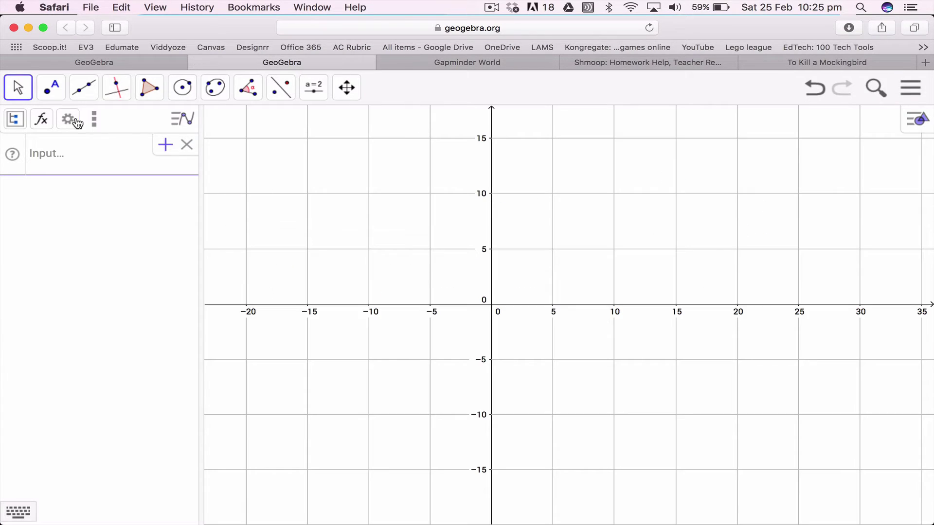
{"action": "left_click", "coordinate": [84, 160]}
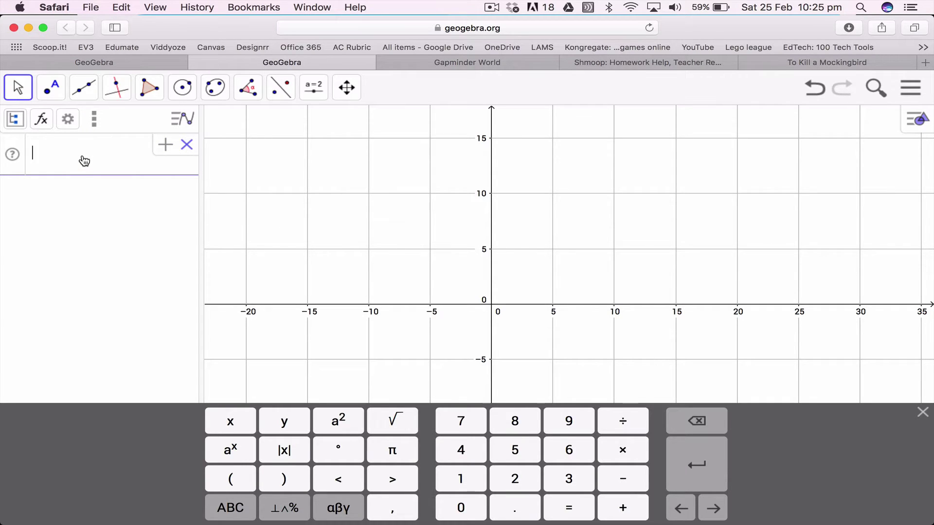
{"action": "type", "text": "y=x"}
{"action": "key", "text": "Return"}
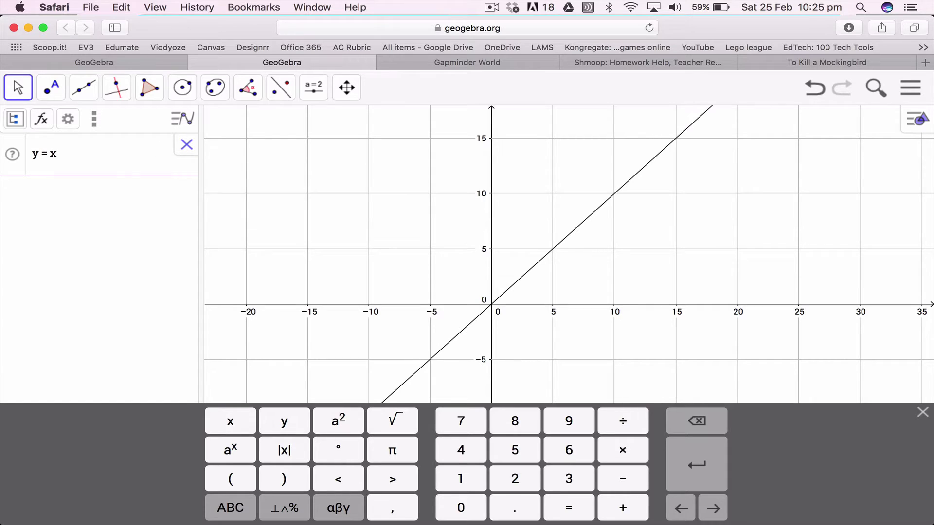
{"action": "scroll", "coordinate": [447, 300], "scroll_direction": "down", "scroll_amount": 4}
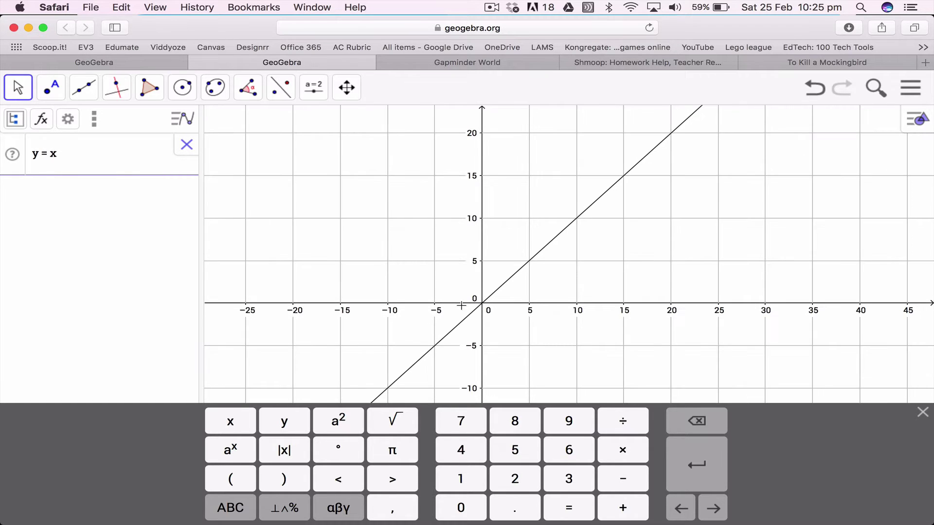
{"action": "scroll", "coordinate": [456, 308], "scroll_direction": "up", "scroll_amount": 4}
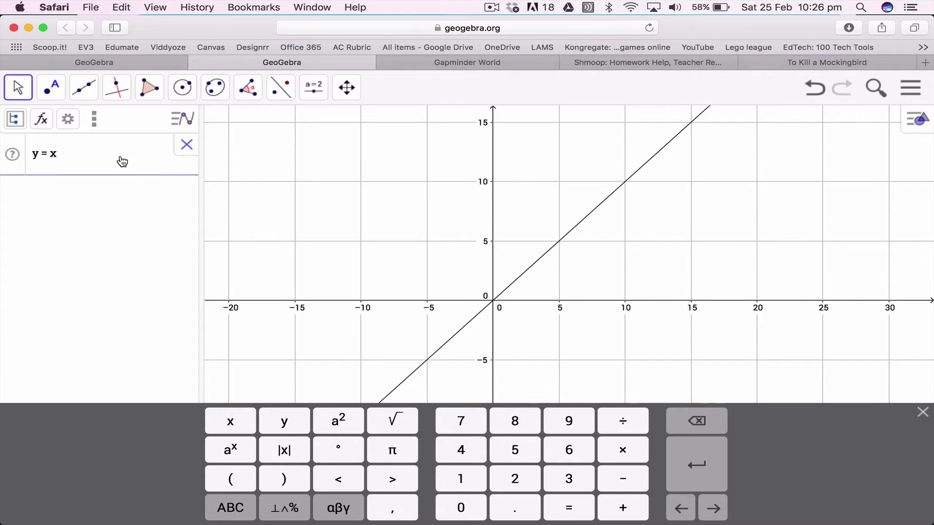
{"action": "key", "text": "Return"}
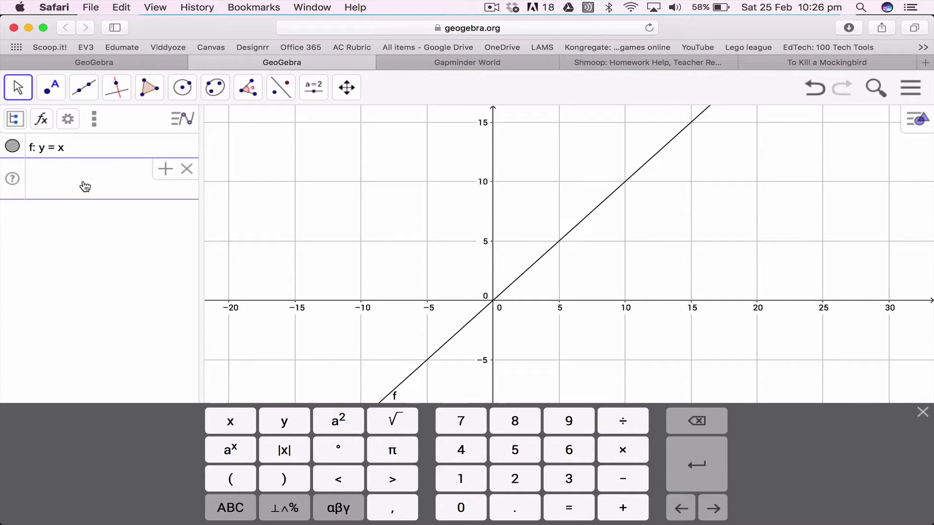
Enter y = 2x as a second equation, try the coefficients 3 and 4, and remove the coefficient.
{"action": "type", "text": "y=2x"}
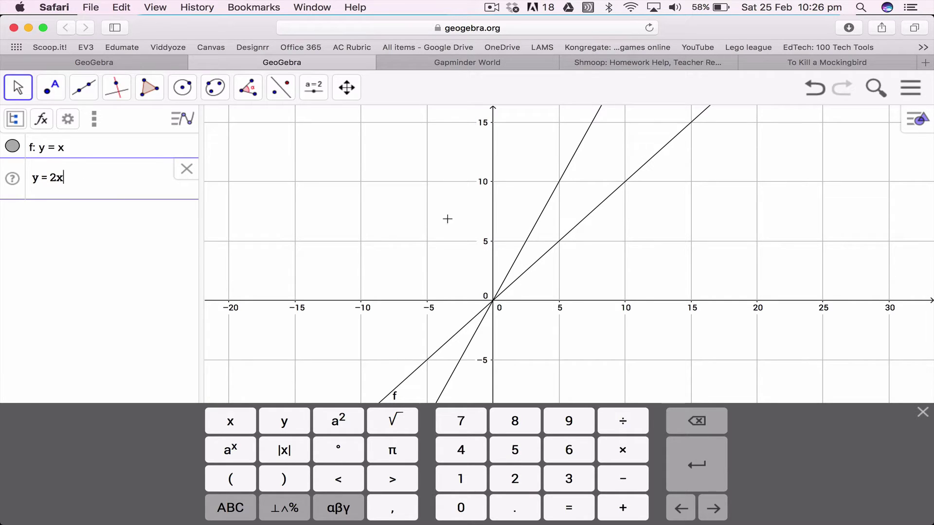
{"action": "left_click", "coordinate": [58, 178]}
{"action": "key", "text": "BackSpace"}
{"action": "type", "text": "3"}
{"action": "key", "text": "BackSpace"}
{"action": "type", "text": "4"}
{"action": "key", "text": "BackSpace"}
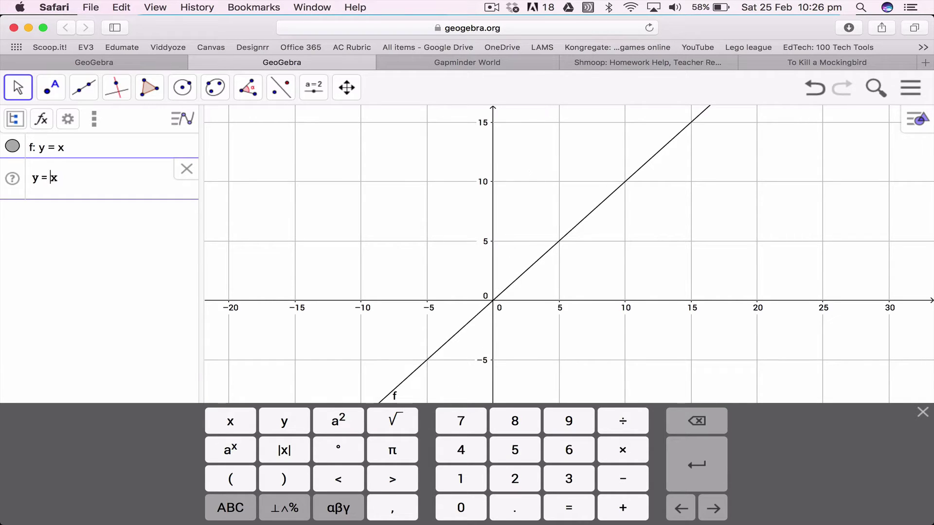
Raise x in the second equation to the power of 2 and change the exponent to 3.
{"action": "type", "text": "2"}
{"action": "type", "text": "2"}
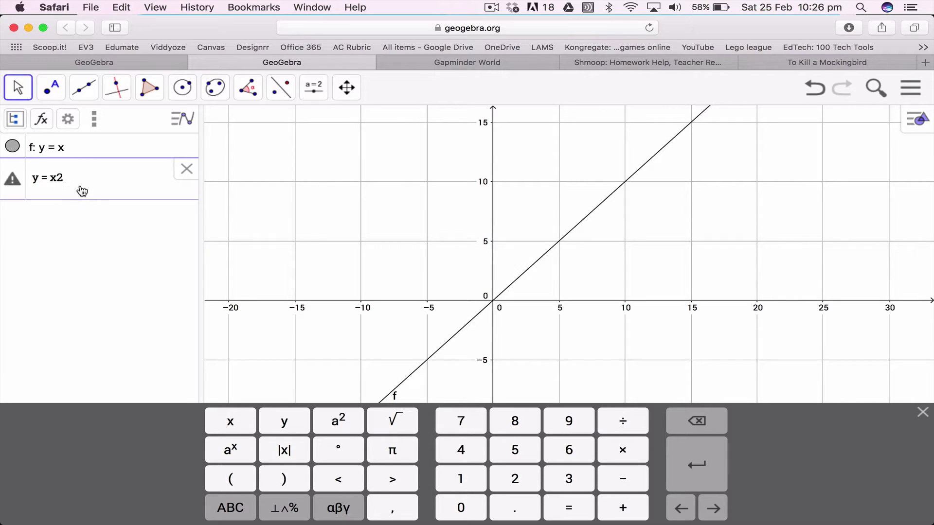
{"action": "key", "text": "BackSpace"}
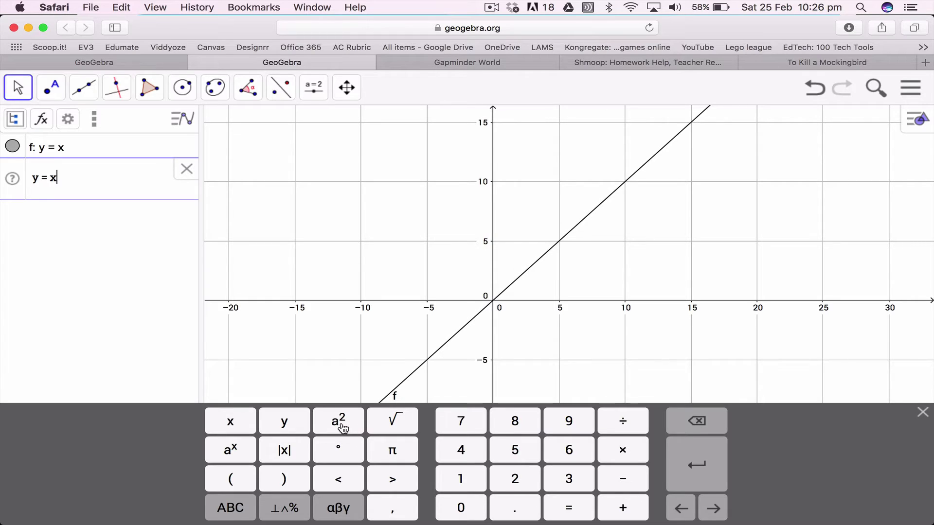
{"action": "left_click", "coordinate": [216, 455]}
{"action": "type", "text": "2"}
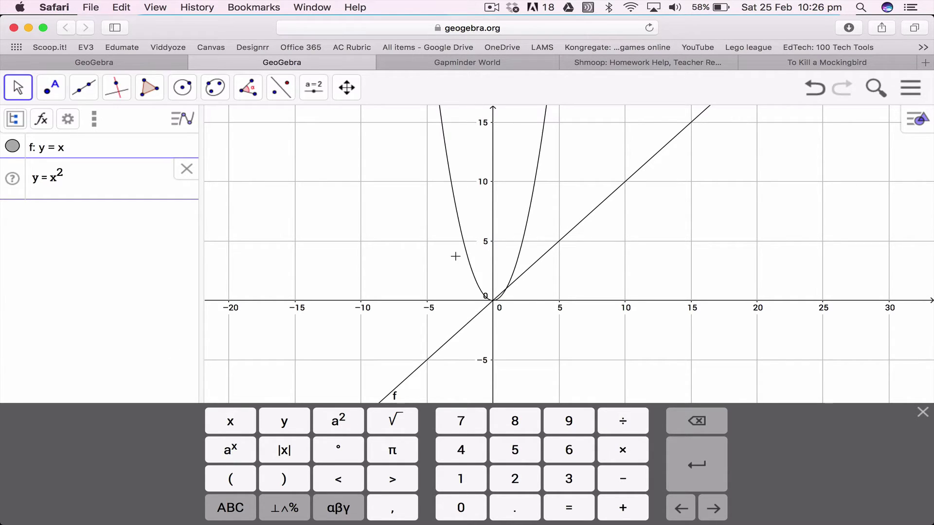
{"action": "key", "text": "BackSpace"}
{"action": "type", "text": "3"}
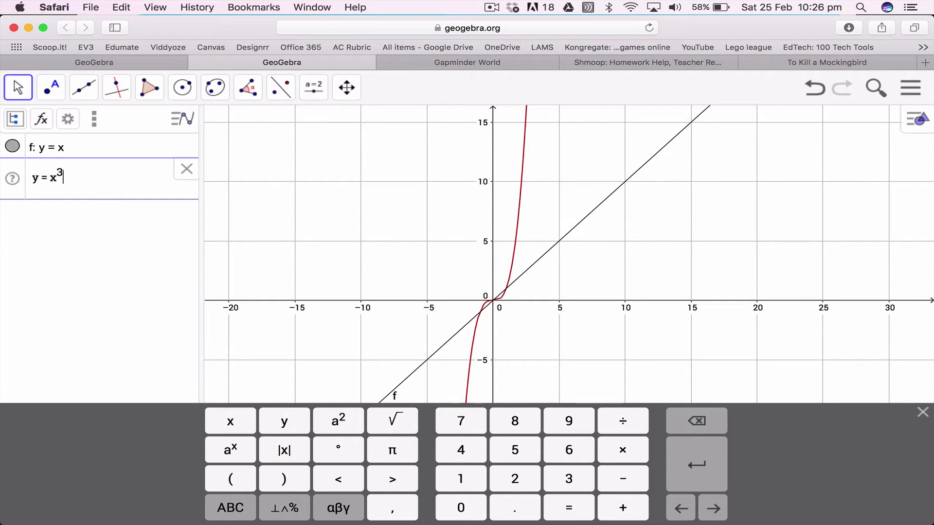
Append the term − 2x to the cubic equation and change its coefficient so it reads y = x³ − 4x.
{"action": "key", "text": "Right"}
{"action": "type", "text": "+"}
{"action": "type", "text": "-"}
{"action": "type", "text": "2x"}
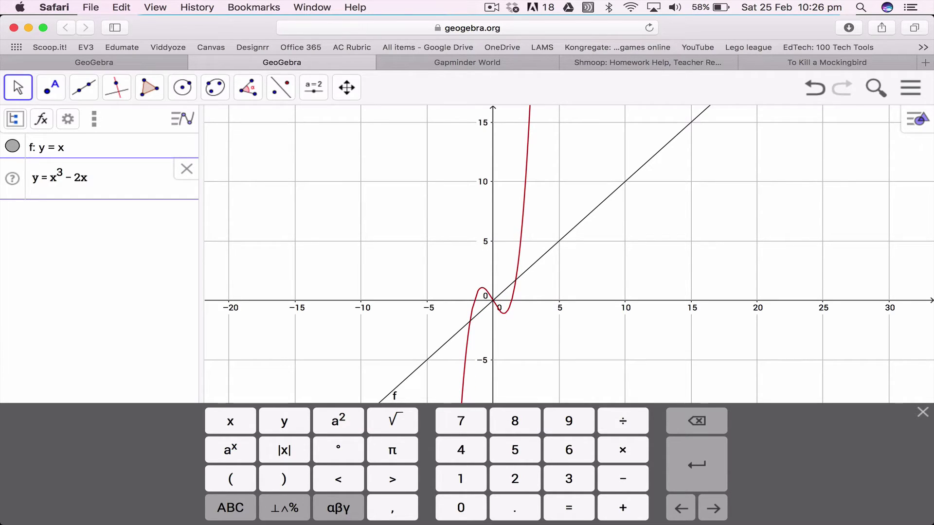
{"action": "key", "text": "Left"}
{"action": "key", "text": "BackSpace"}
{"action": "type", "text": "4"}
{"action": "key", "text": "Right"}
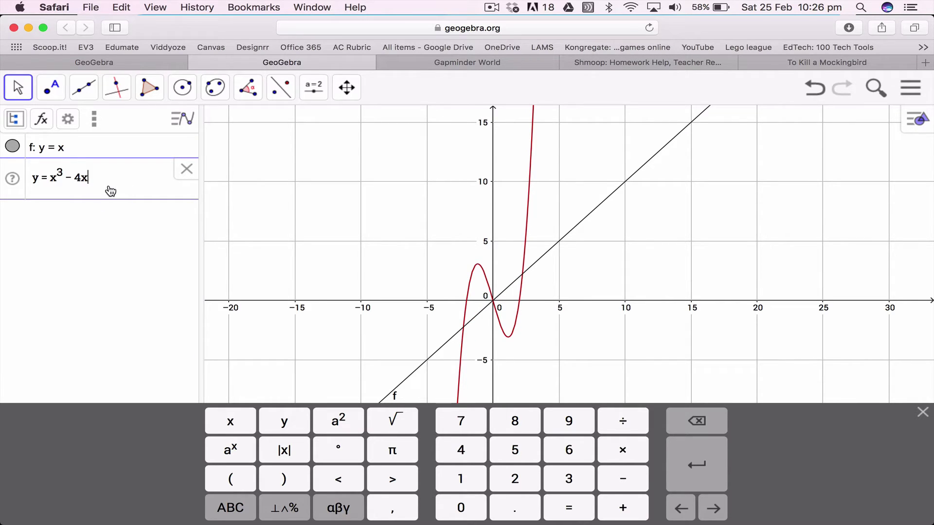
Add a constant to y = x³ − 4x, trying + 1, + 2 and + 3 and ending with + 4.
{"action": "type", "text": "+1"}
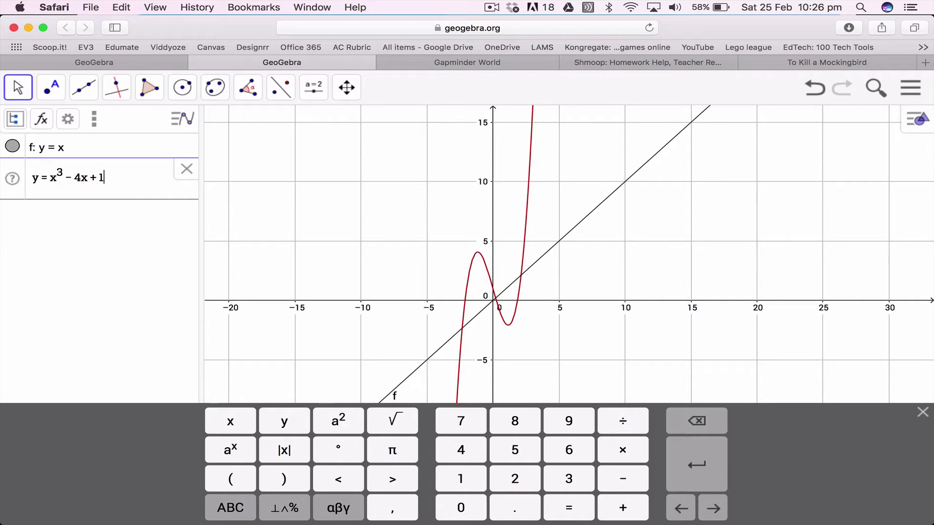
{"action": "key", "text": "BackSpace"}
{"action": "type", "text": "2"}
{"action": "key", "text": "BackSpace"}
{"action": "type", "text": "3"}
{"action": "key", "text": "BackSpace"}
{"action": "type", "text": "4"}
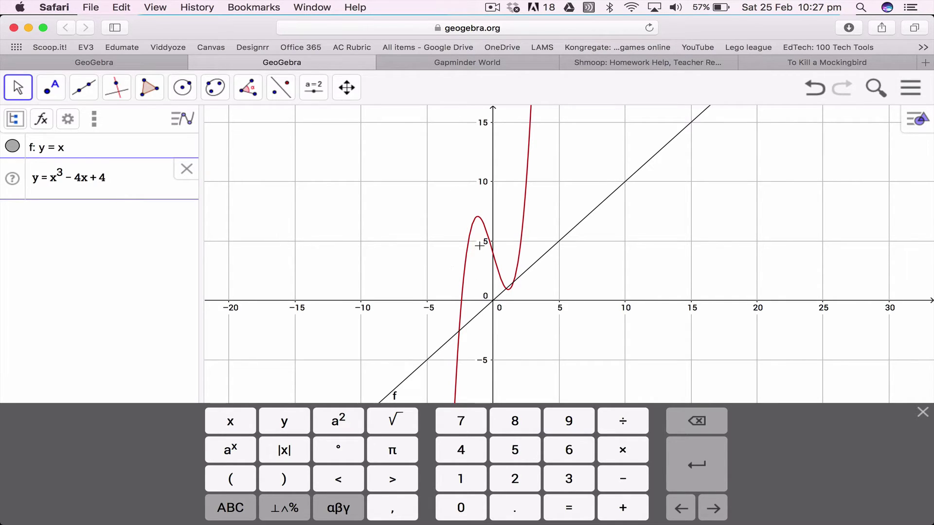
Clear the cubic equation from the input row and delete the line y = x from the equation list.
{"action": "left_click", "coordinate": [105, 180]}
{"action": "left_click", "coordinate": [187, 170]}
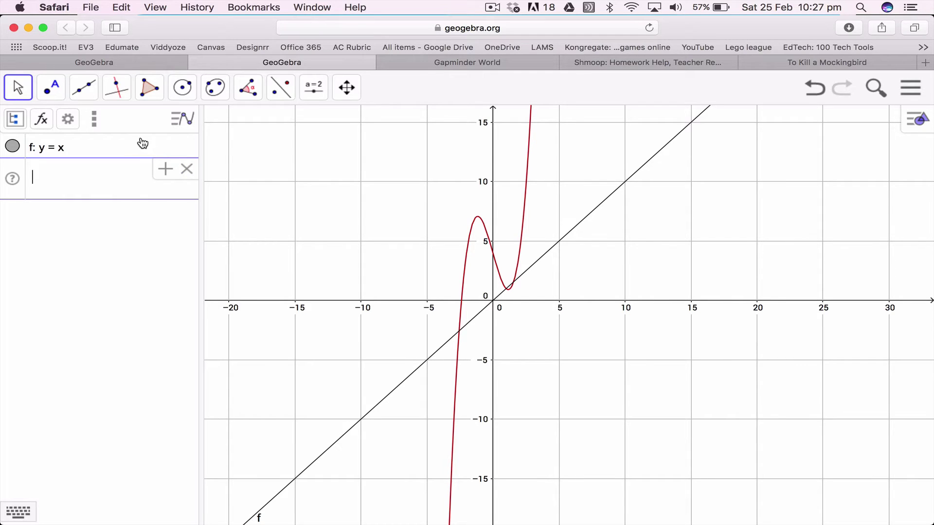
{"action": "left_click", "coordinate": [170, 151]}
{"action": "left_click", "coordinate": [189, 143]}
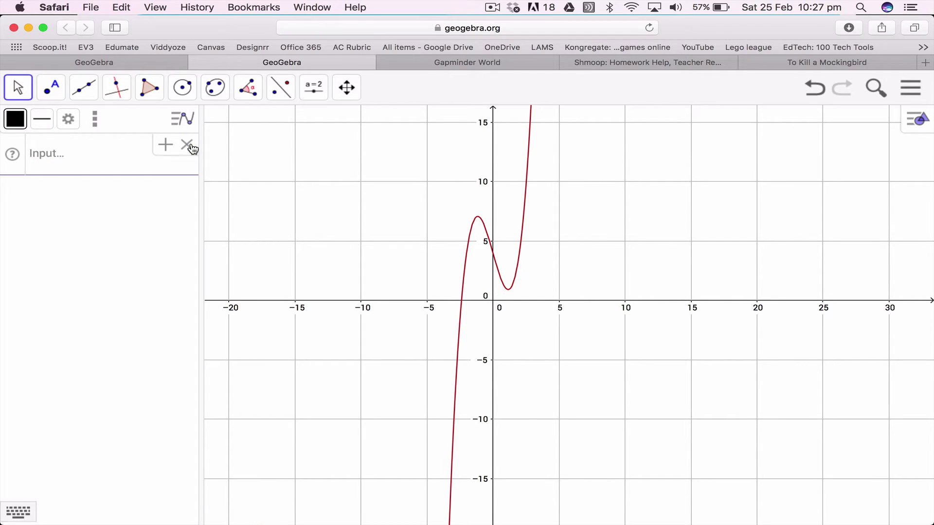
{"action": "left_click", "coordinate": [108, 153]}
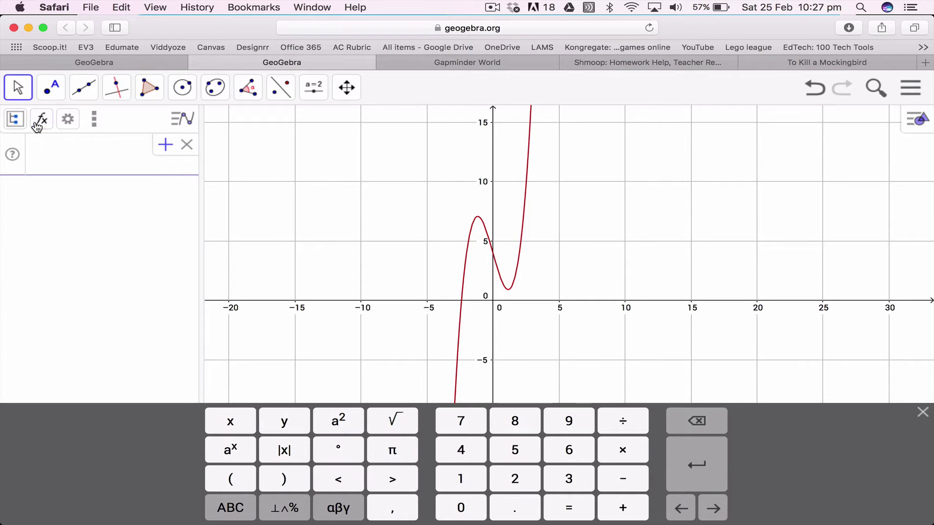
Place two points on the graph with the Point tool, one at (-10, -5) and one at (10, 10).
{"action": "left_click", "coordinate": [51, 89]}
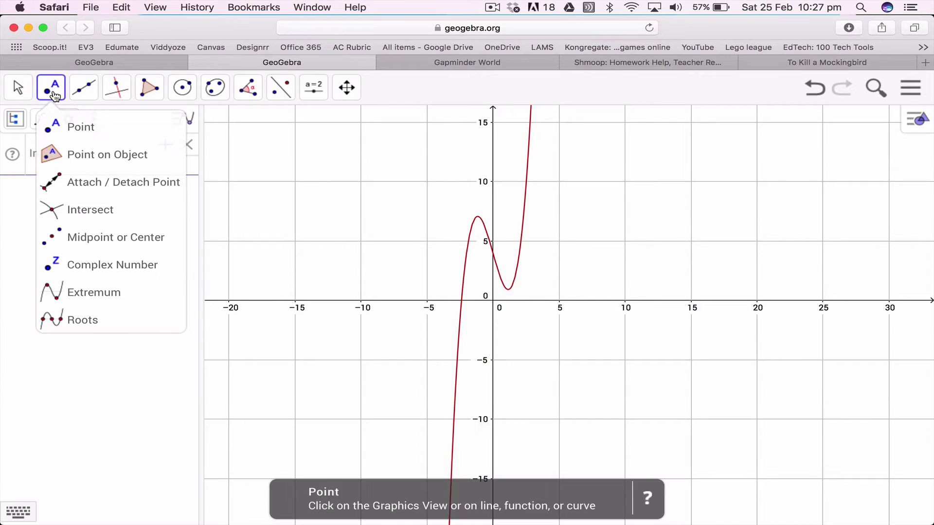
{"action": "left_click", "coordinate": [67, 126]}
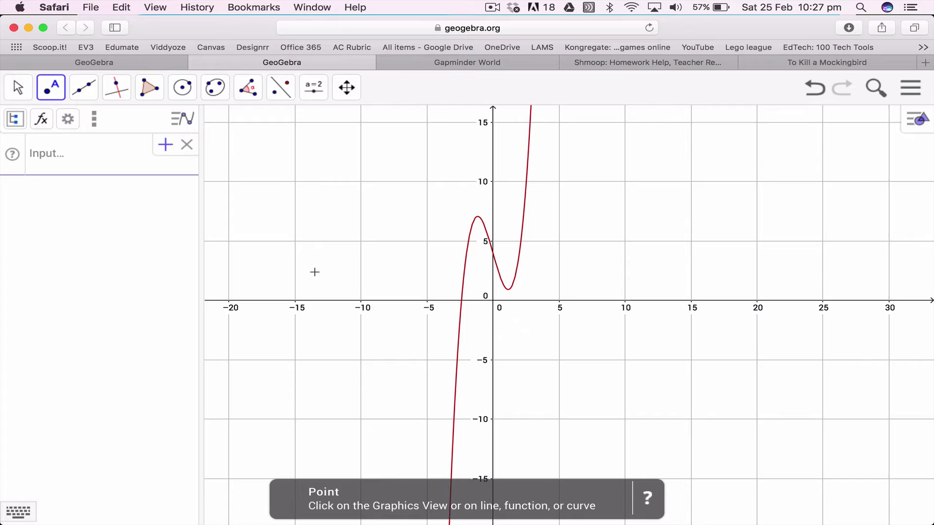
{"action": "left_click", "coordinate": [360, 360]}
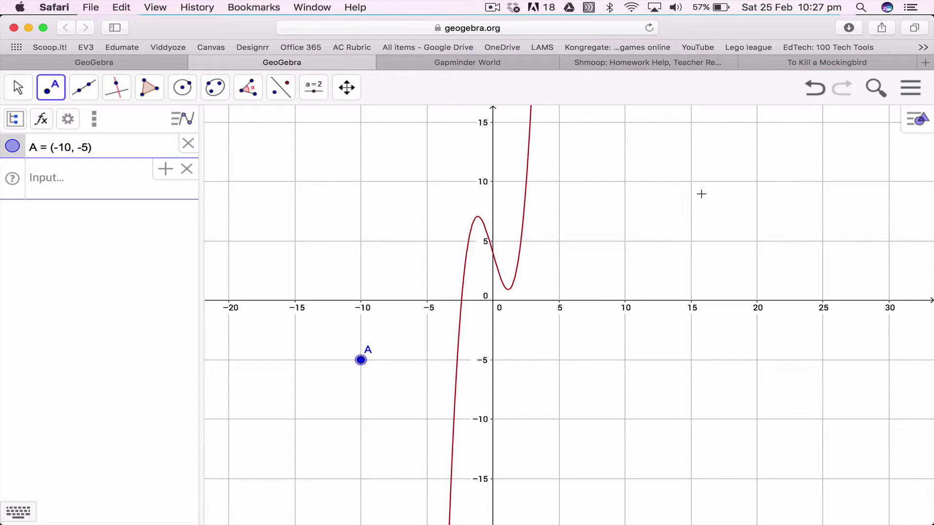
{"action": "left_click", "coordinate": [625, 181]}
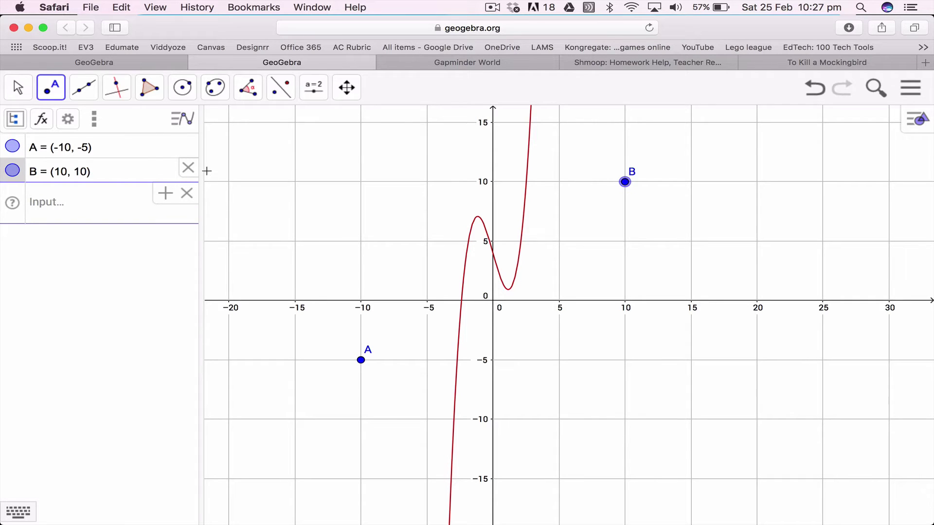
Draw a straight line through points A and B with the Line tool.
{"action": "left_click", "coordinate": [84, 88]}
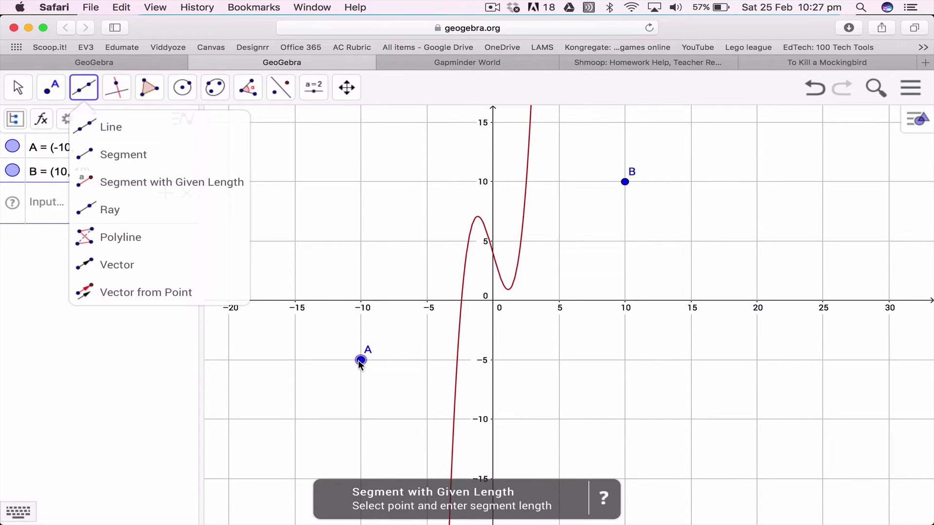
{"action": "left_click", "coordinate": [360, 360]}
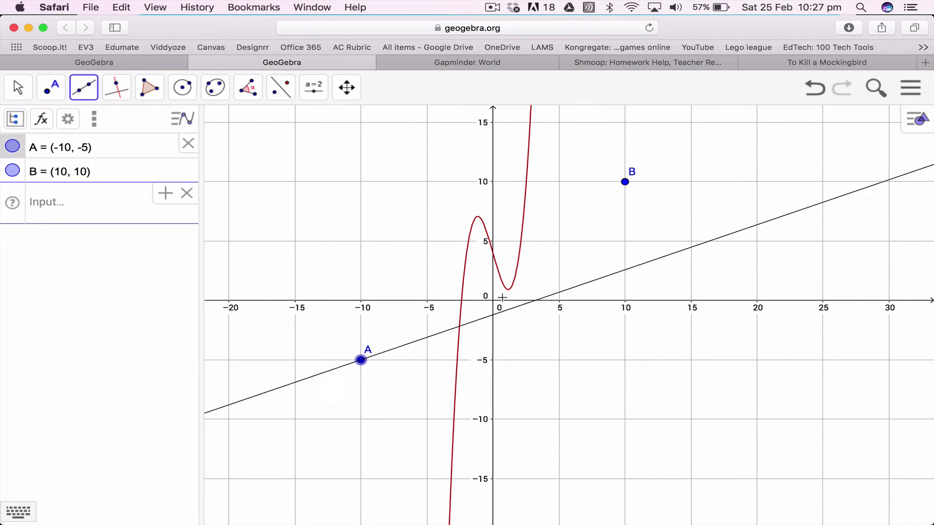
{"action": "left_click", "coordinate": [625, 182]}
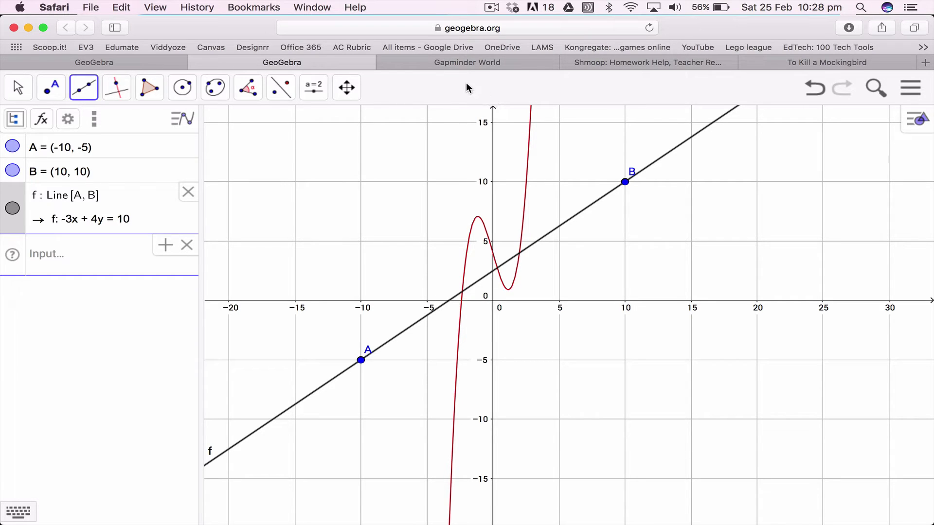
Switch to the Gapminder World page and set the chart's horizontal axis to Children per woman (total fertility).
{"action": "left_click", "coordinate": [461, 65]}
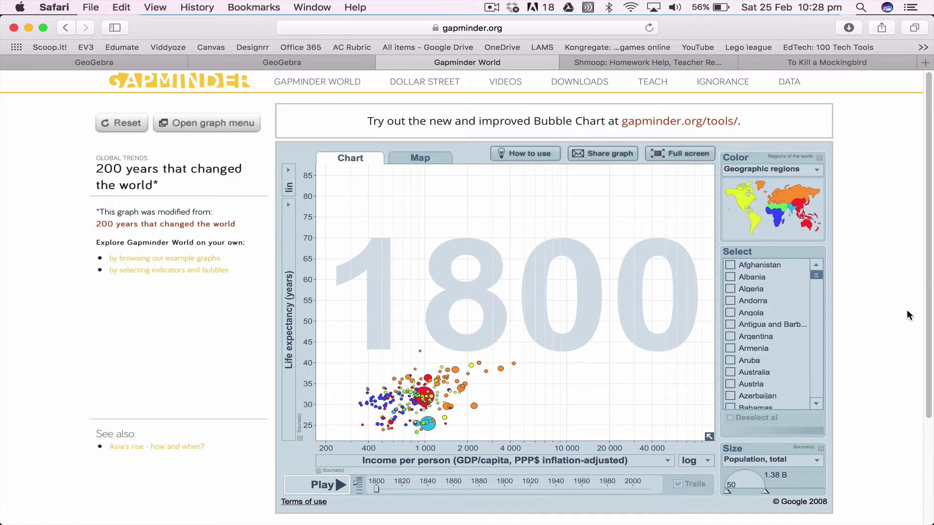
{"action": "mouse_move", "coordinate": [514, 366]}
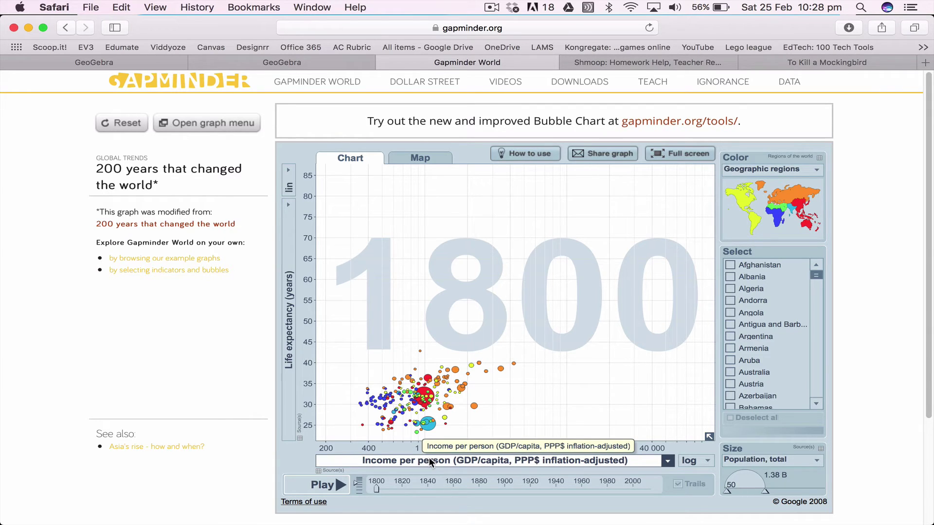
{"action": "left_click", "coordinate": [668, 461]}
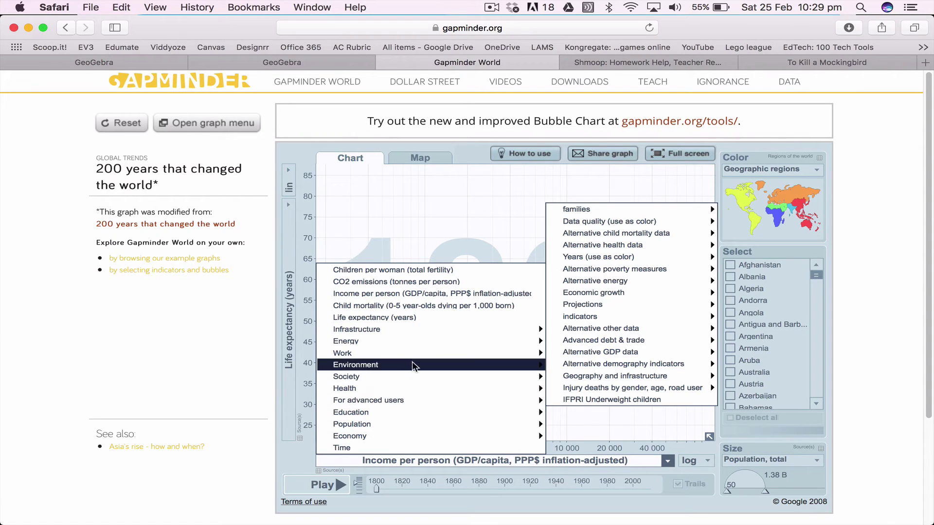
{"action": "left_click", "coordinate": [418, 270]}
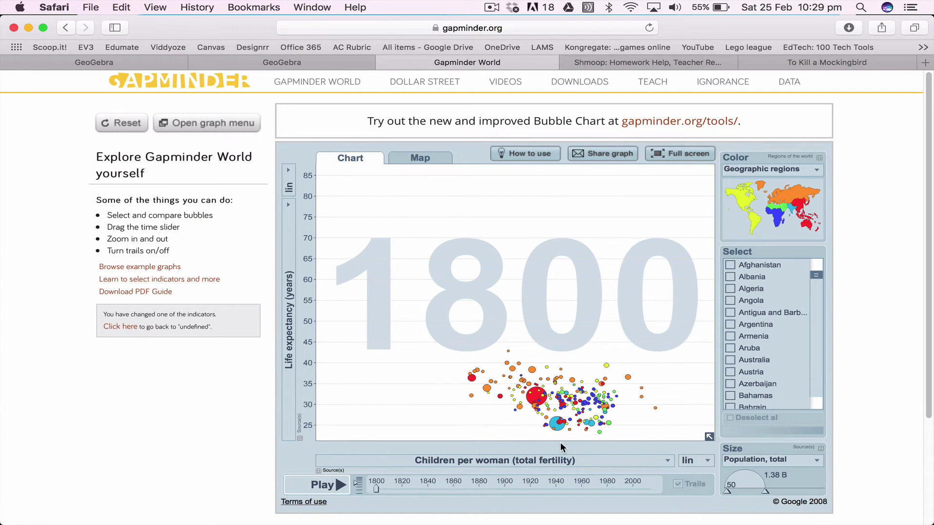
Move the bubble chart's timeline from 1800 to 1820 to compare the bubbles, and return it to 1800.
{"action": "mouse_move", "coordinate": [533, 396]}
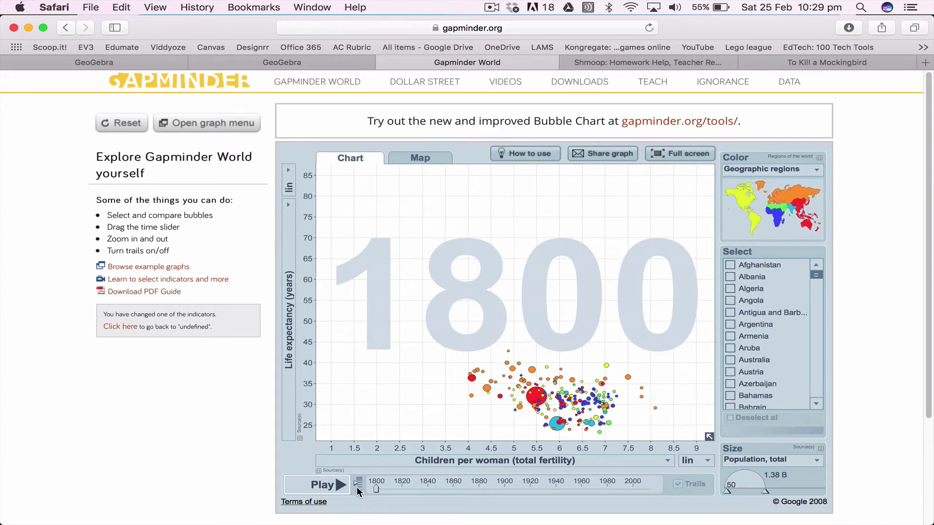
{"action": "left_click_drag", "start_coordinate": [374, 490], "coordinate": [400, 486]}
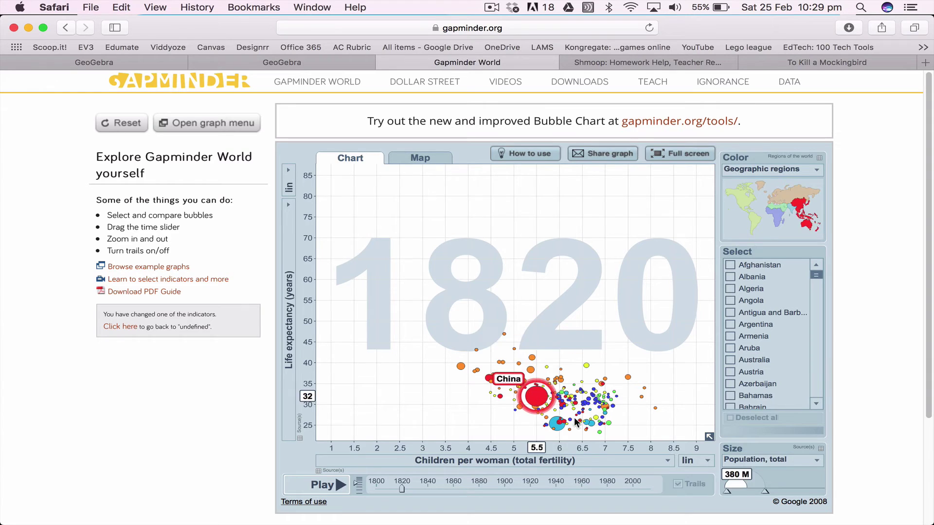
{"action": "left_click_drag", "start_coordinate": [401, 487], "coordinate": [363, 480]}
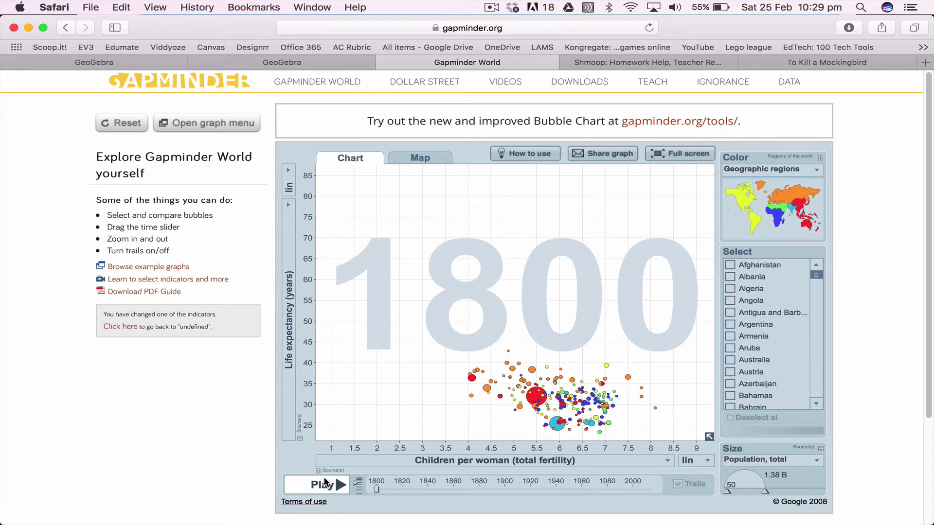
Play the fertility bubble chart's timeline from 1800 through to 2015.
{"action": "left_click", "coordinate": [340, 483]}
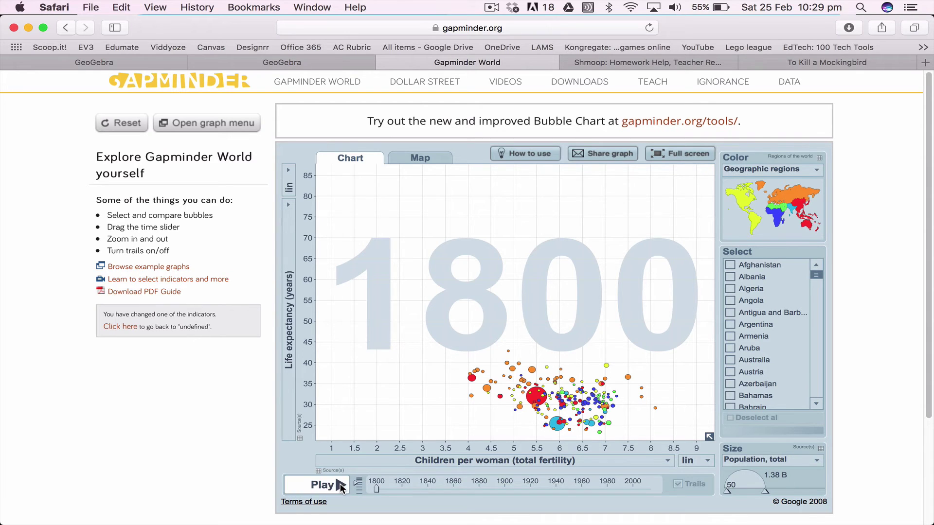
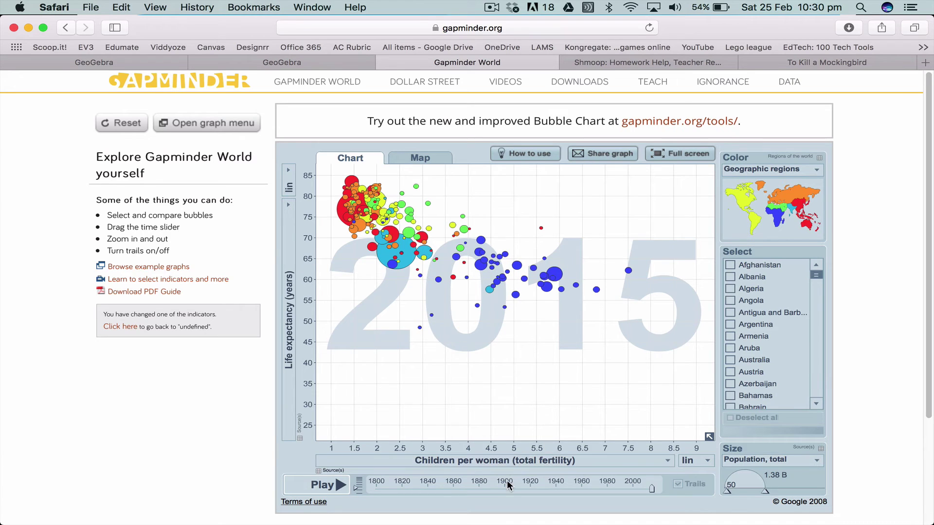
Set the horizontal axis to Income per person (GDP/capita, PPP$ inflation-adjusted) on a log scale, and return the timeline to 1800.
{"action": "left_click", "coordinate": [671, 459]}
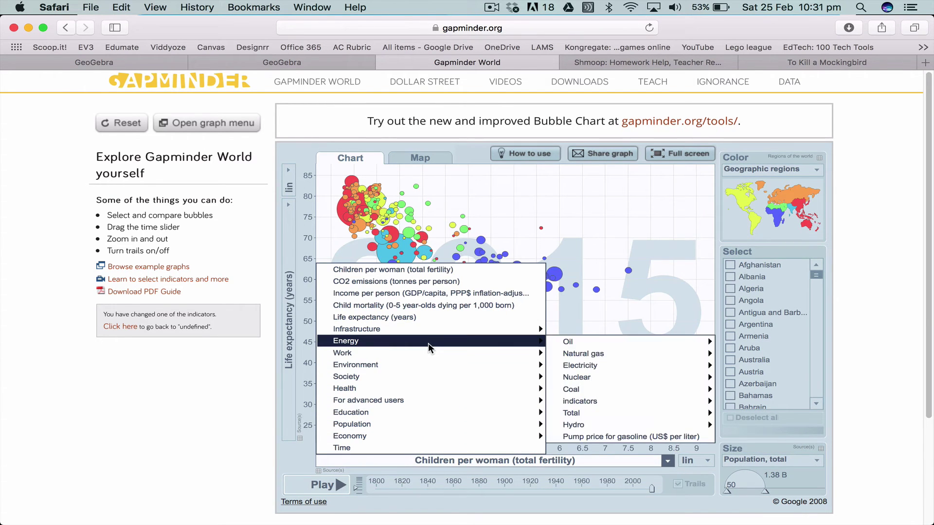
{"action": "left_click", "coordinate": [430, 294]}
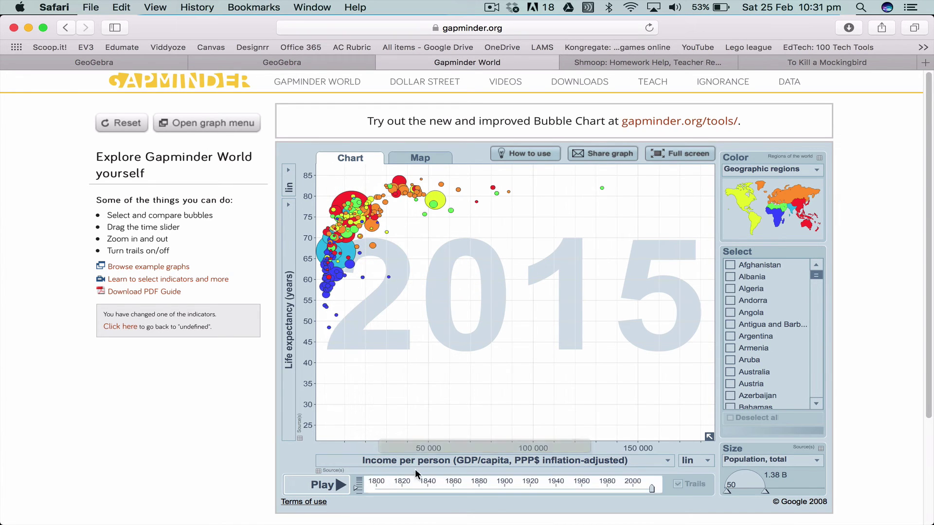
{"action": "left_click", "coordinate": [341, 485]}
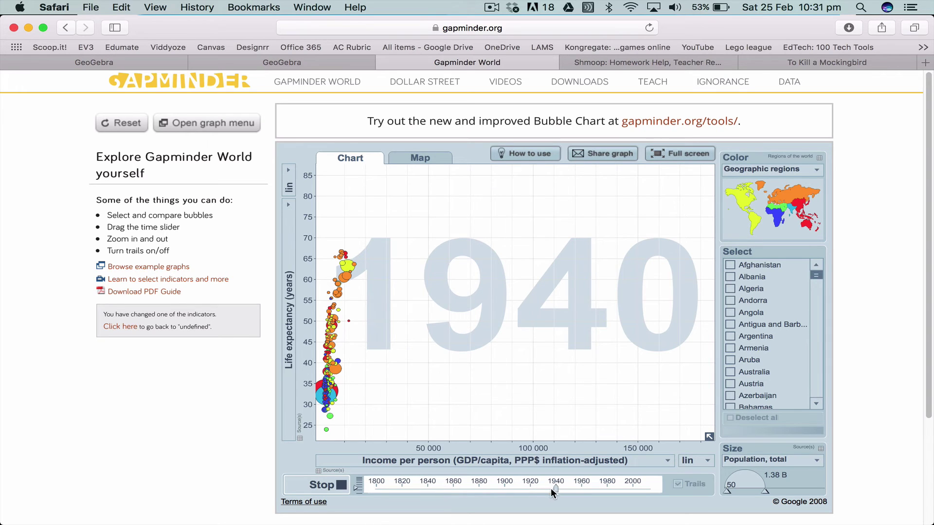
{"action": "left_click", "coordinate": [345, 484]}
{"action": "left_click", "coordinate": [706, 460]}
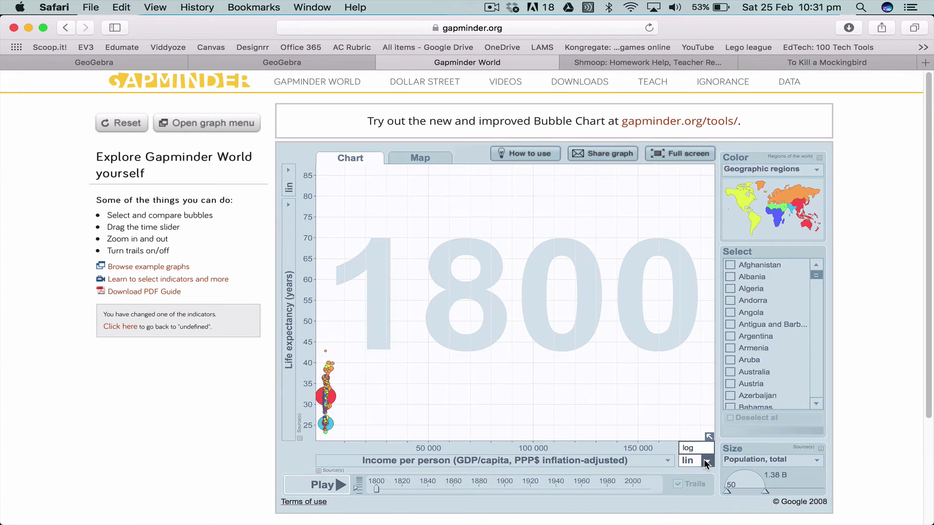
{"action": "left_click", "coordinate": [699, 448]}
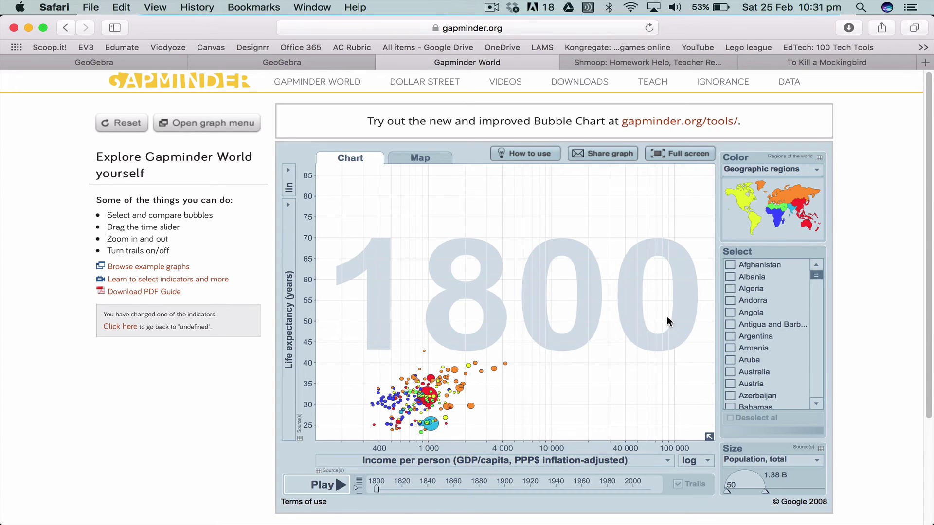
Select Australia in the country list and play its trail from 1800, pausing at 1862.
{"action": "left_click", "coordinate": [730, 372]}
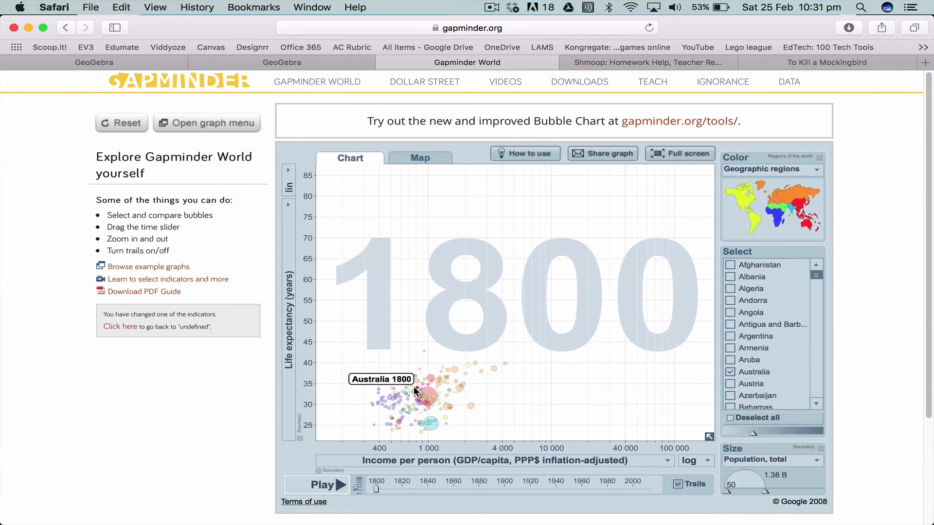
{"action": "left_click", "coordinate": [334, 486]}
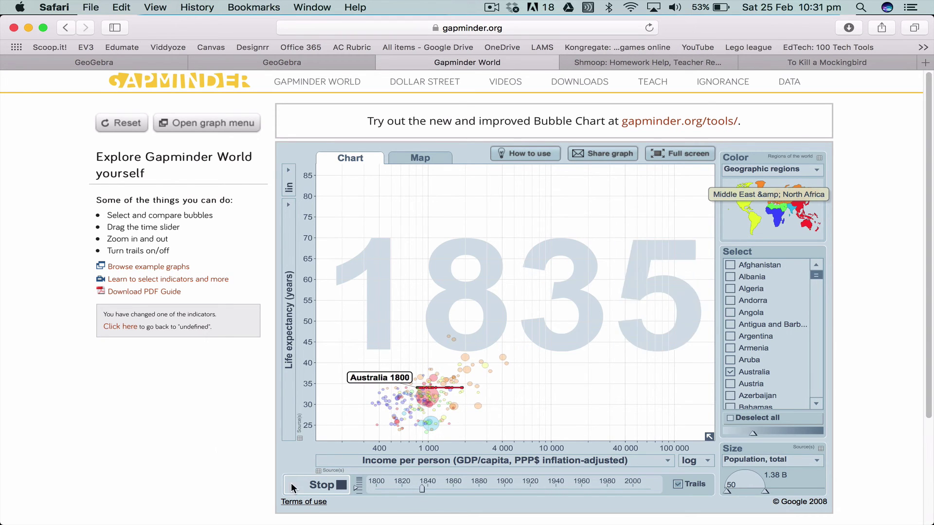
{"action": "left_click", "coordinate": [340, 484]}
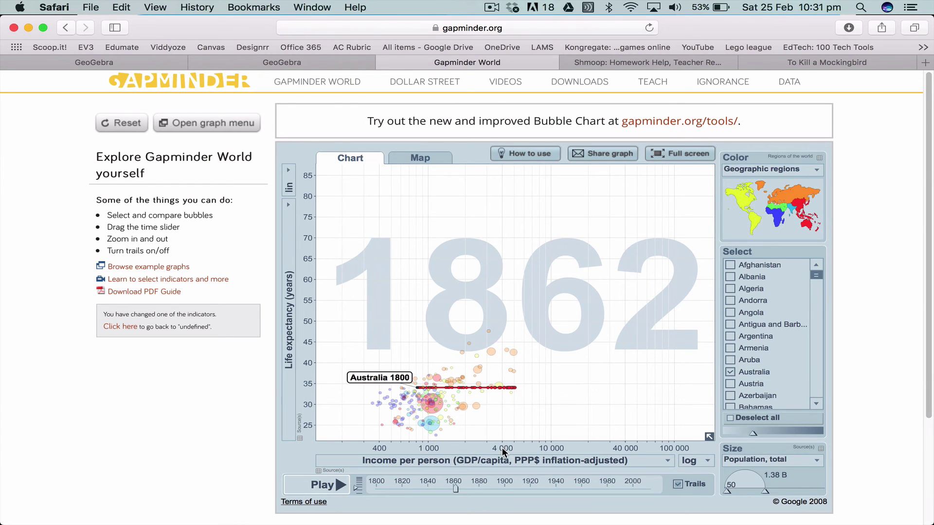
Continue playing Australia's trail from 1862, pause at 1880 to examine it, and play on through to 2015.
{"action": "left_click", "coordinate": [332, 485]}
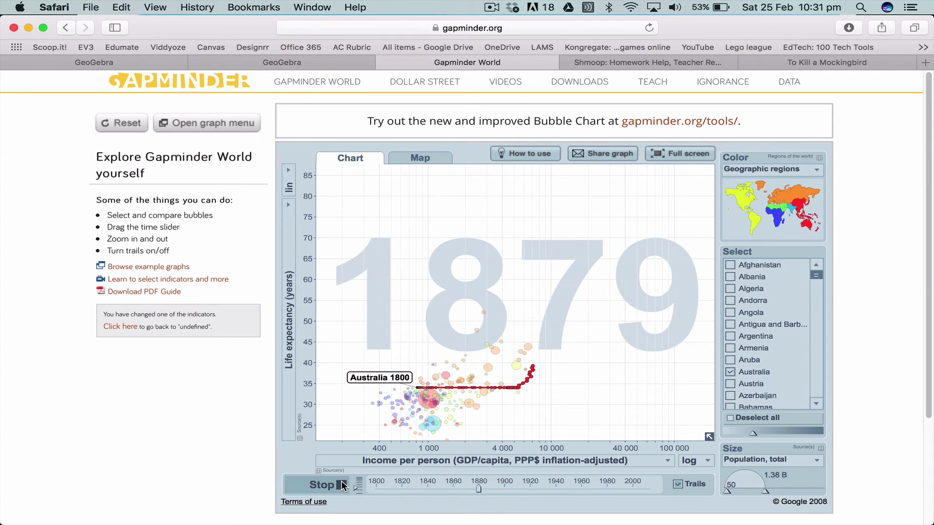
{"action": "left_click", "coordinate": [342, 480]}
{"action": "mouse_move", "coordinate": [533, 368]}
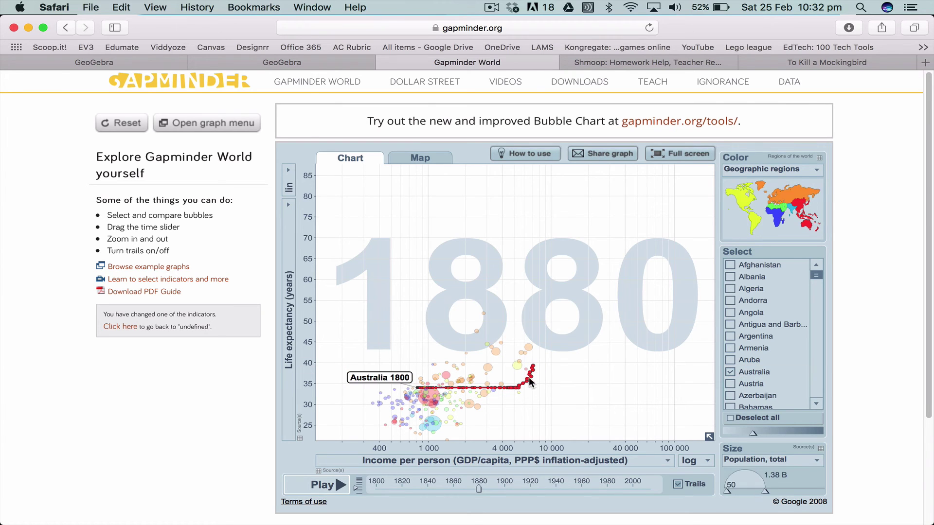
{"action": "left_click", "coordinate": [339, 484]}
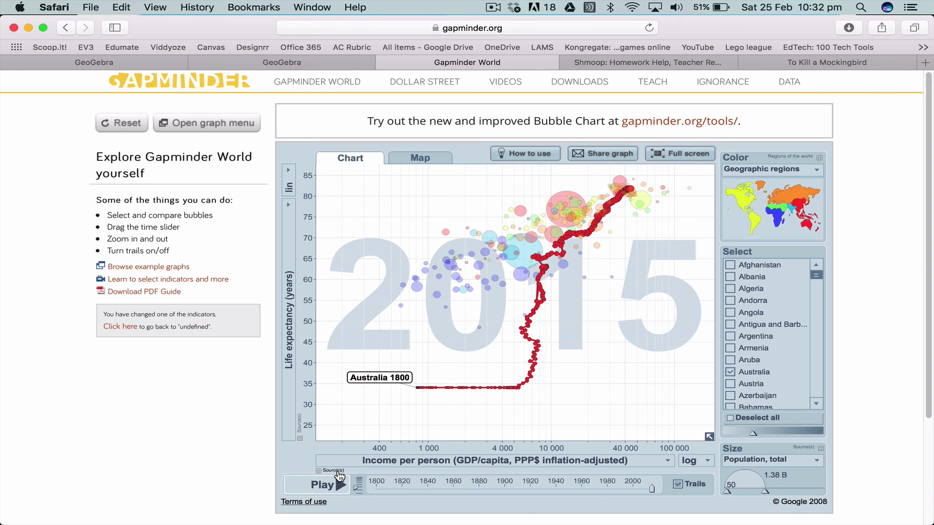
Browse the horizontal axis indicators down to the literacy rates under Education, and close the list without choosing one.
{"action": "left_click", "coordinate": [668, 461]}
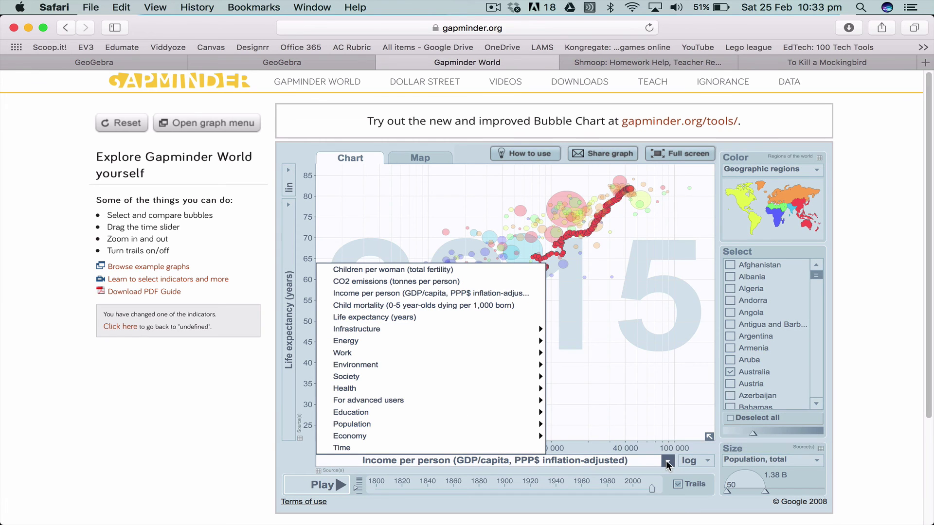
{"action": "mouse_move", "coordinate": [451, 412]}
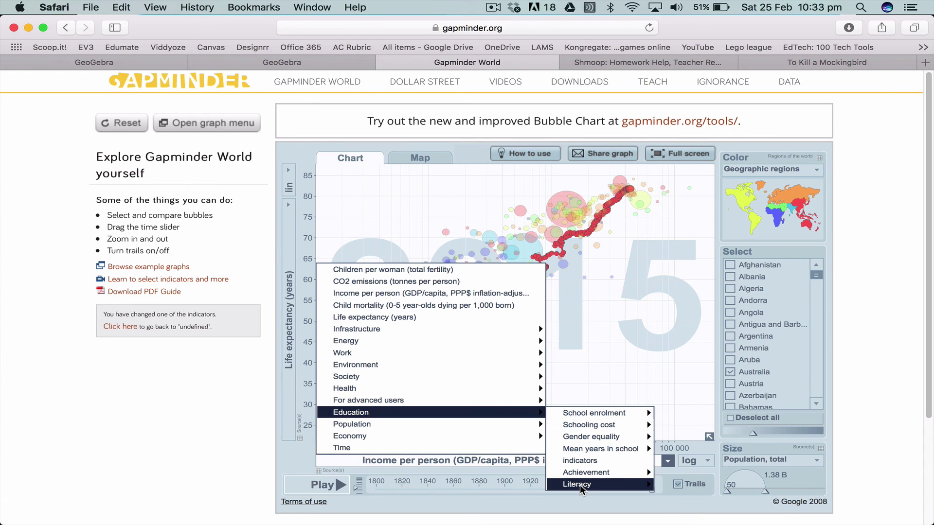
{"action": "mouse_move", "coordinate": [580, 485]}
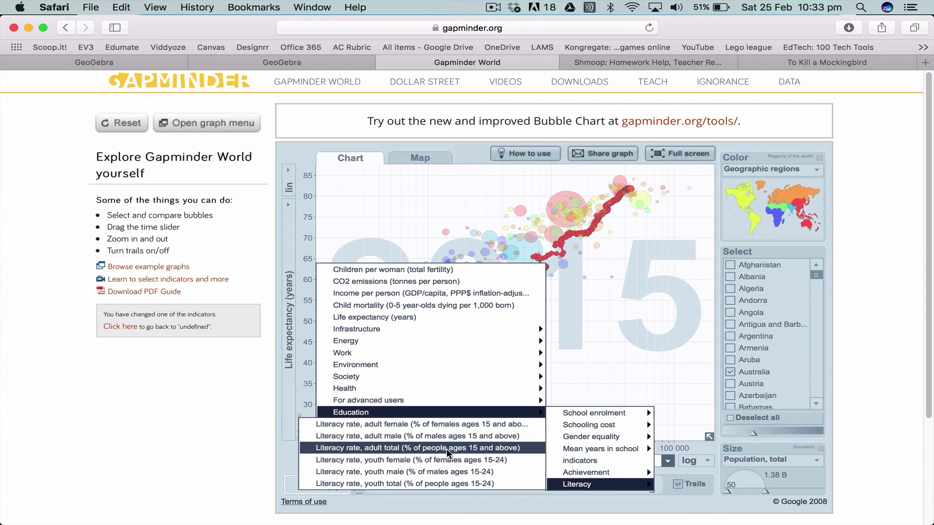
{"action": "left_click", "coordinate": [622, 261]}
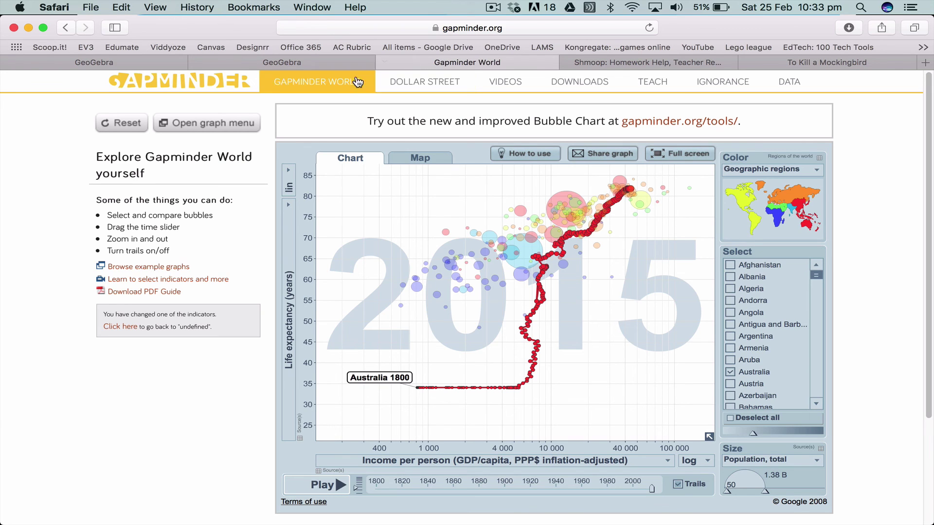
Switch to the slide presentation with the Workshop 4 outline.
{"action": "key", "text": "super+Tab"}
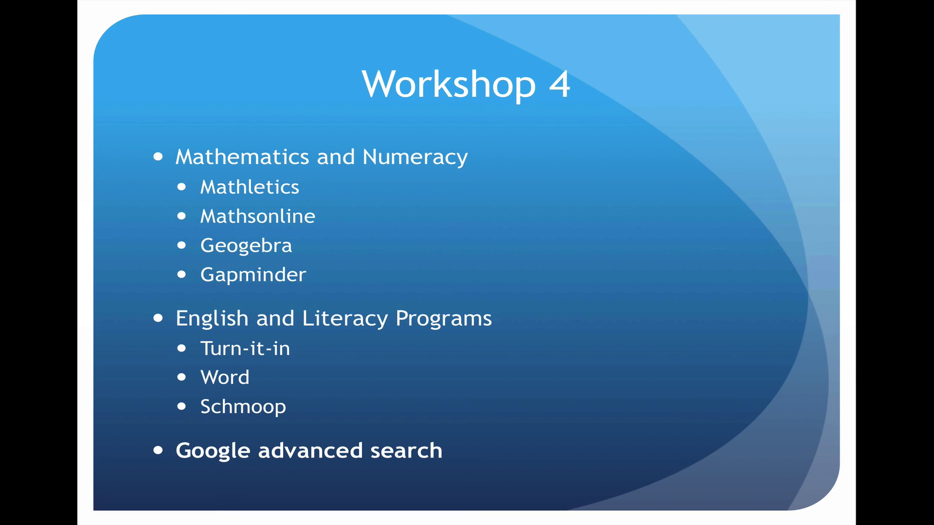